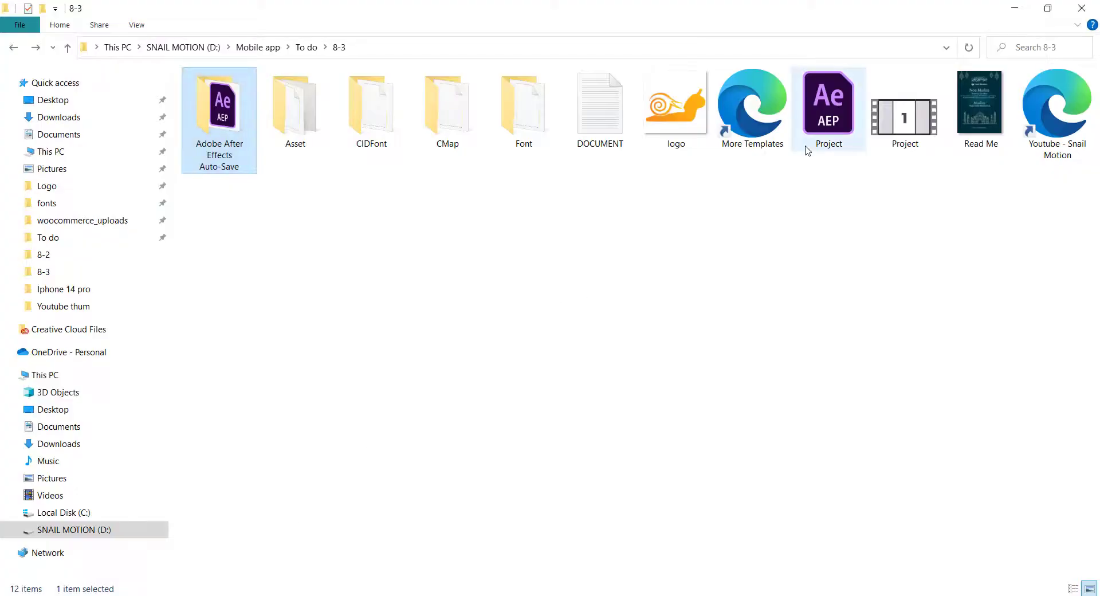
# Open Project.aep from the 8-3 folder in After Effects
pyautogui.doubleClick(808, 150)
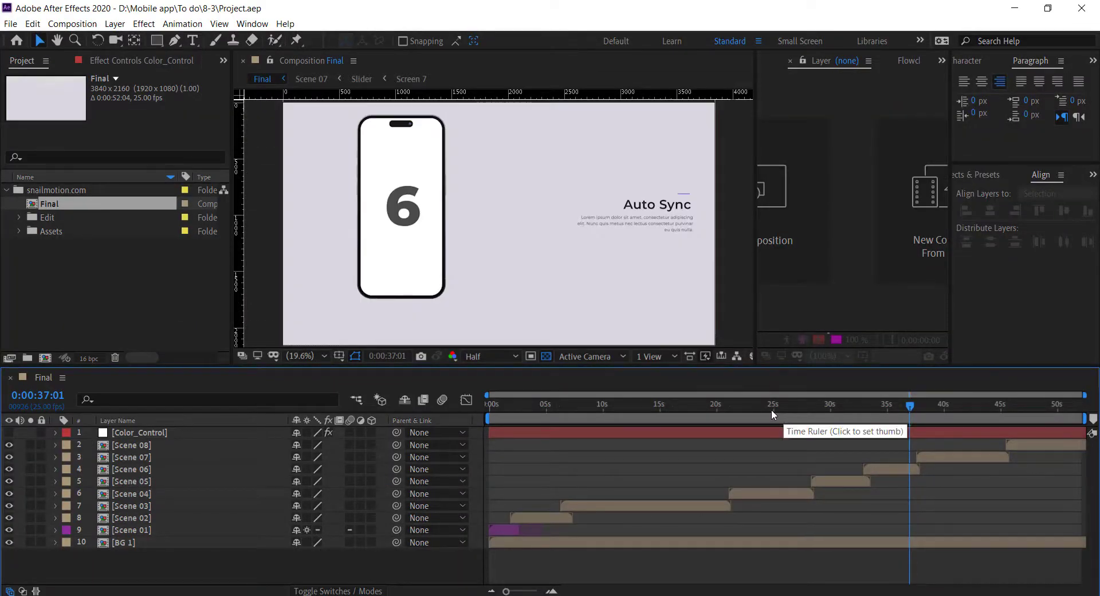
# Expand Edit > Screen, sort the Project panel by name ascending, and select Screen 1
pyautogui.click(19, 217)
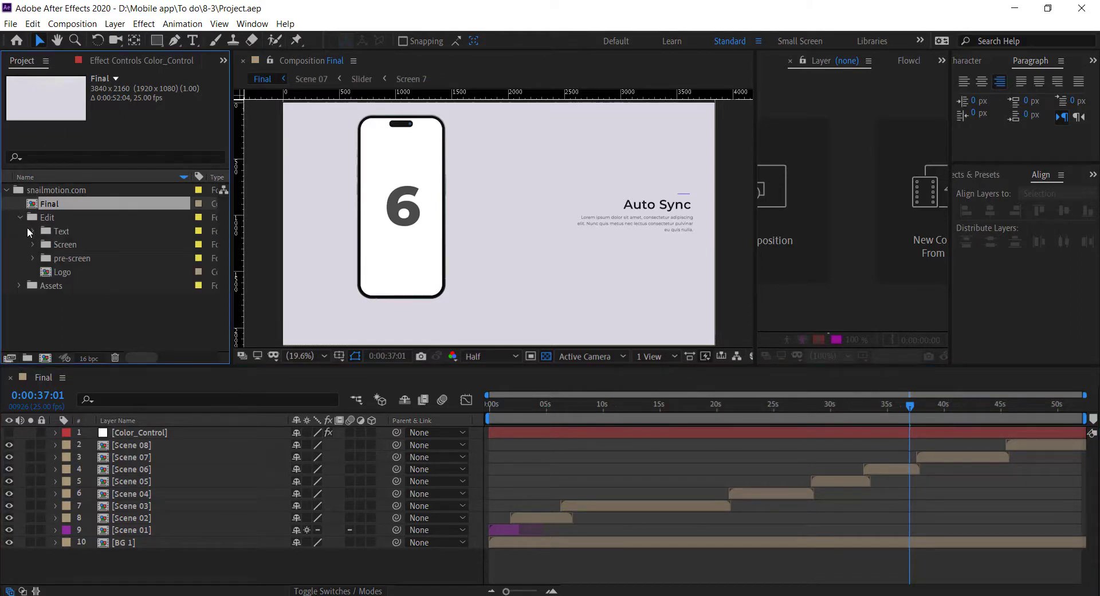
pyautogui.click(33, 246)
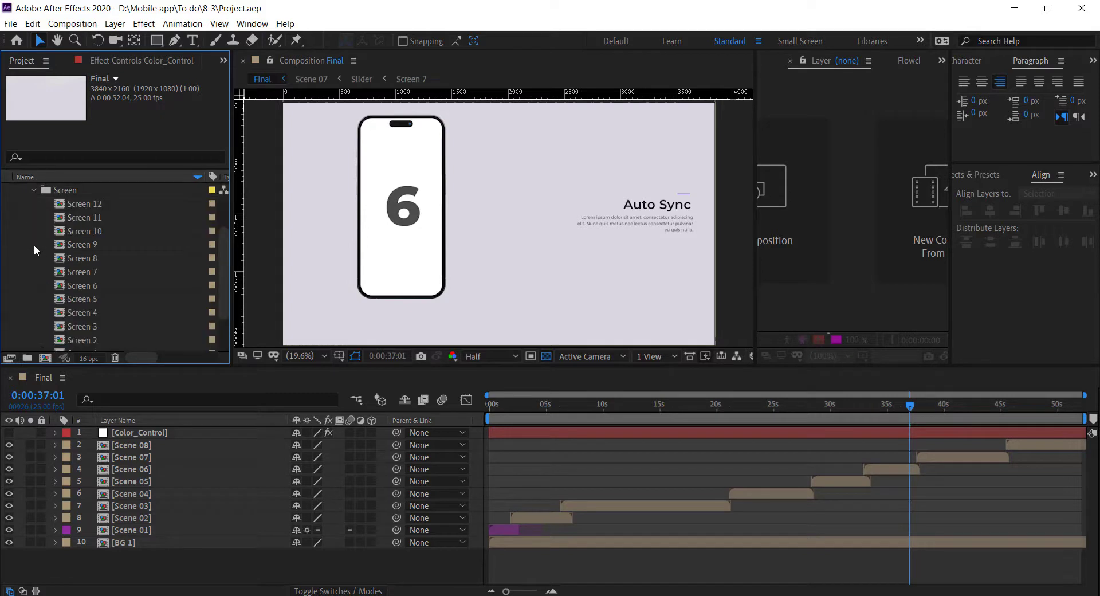
pyautogui.moveTo(225, 247); pyautogui.dragTo(223, 265)
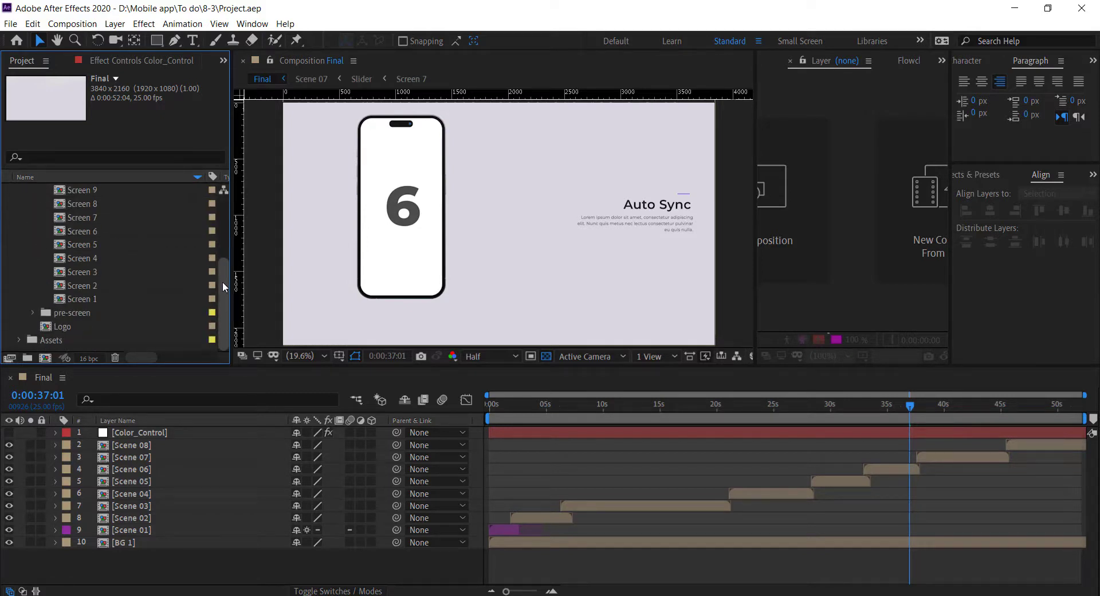
pyautogui.scroll(2, 137, 209)
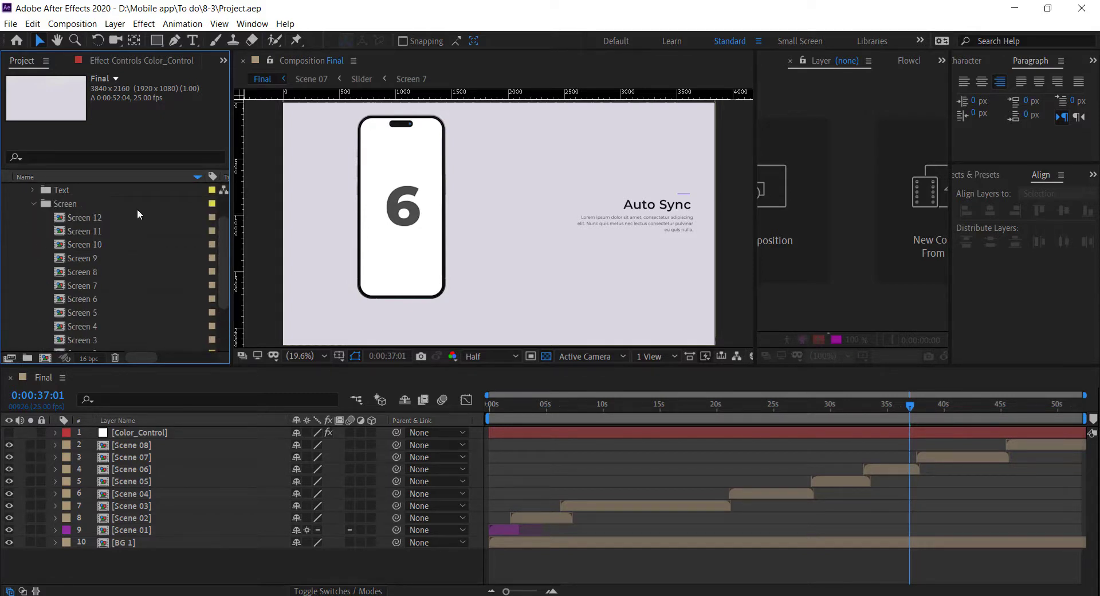
pyautogui.click(198, 178)
pyautogui.click(103, 274)
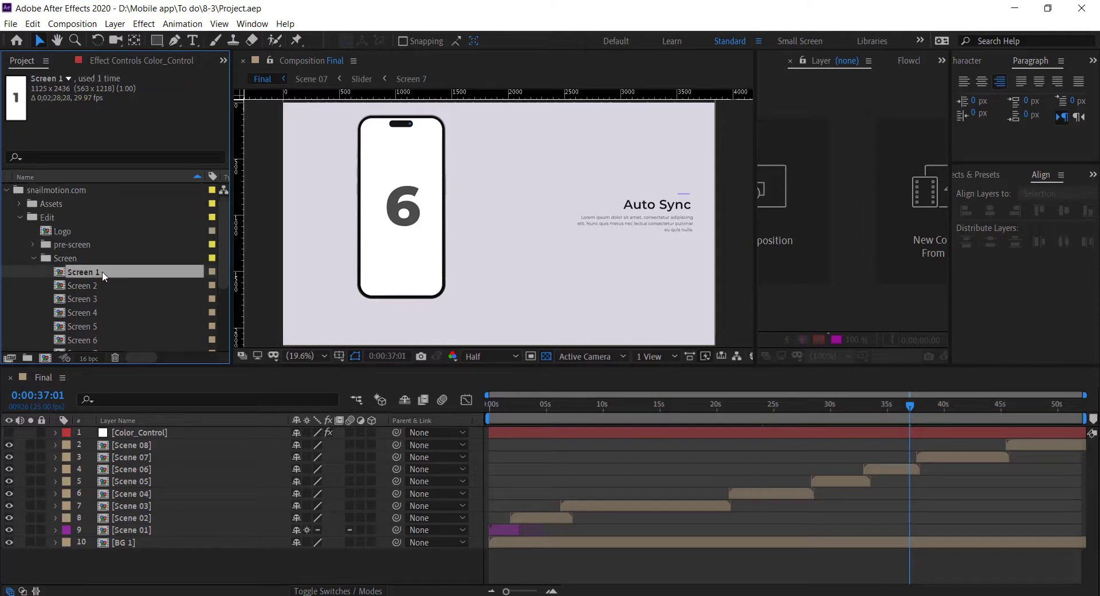
# Open the Screen 1–3 compositions and add screenshot 3.png as a layer in Screen 3
pyautogui.doubleClick(102, 271)
pyautogui.doubleClick(99, 285)
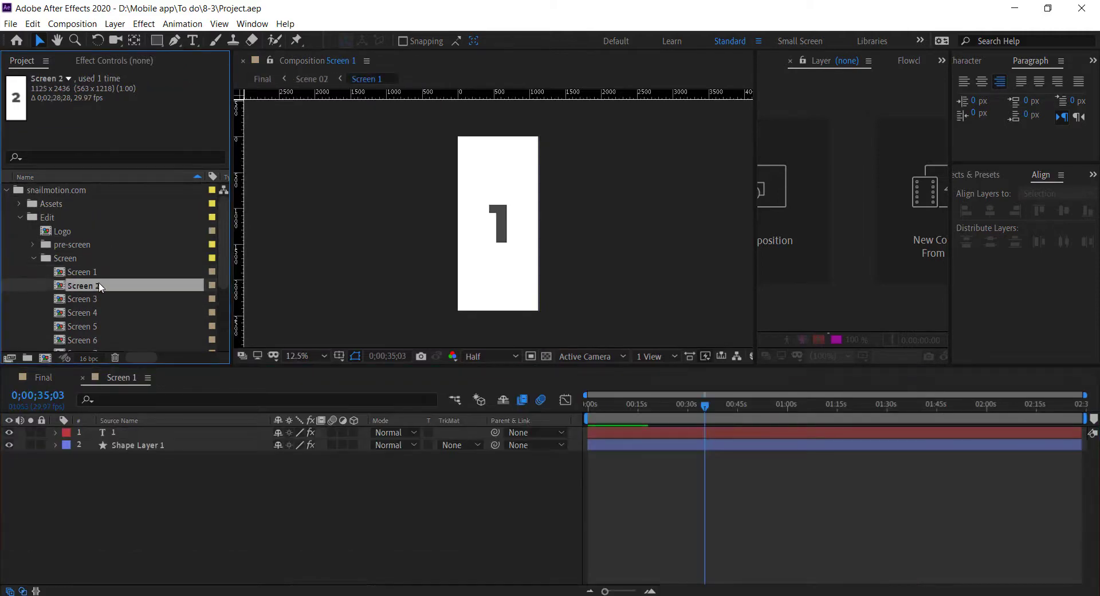
pyautogui.doubleClick(99, 298)
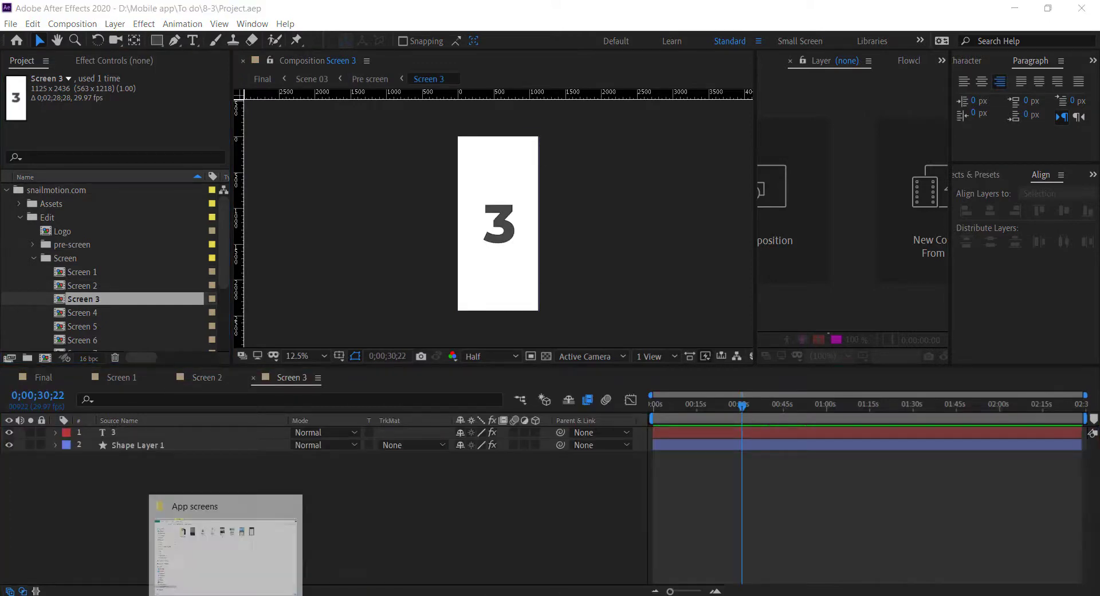
pyautogui.click(248, 570)
pyautogui.moveTo(444, 129); pyautogui.dragTo(341, 595)
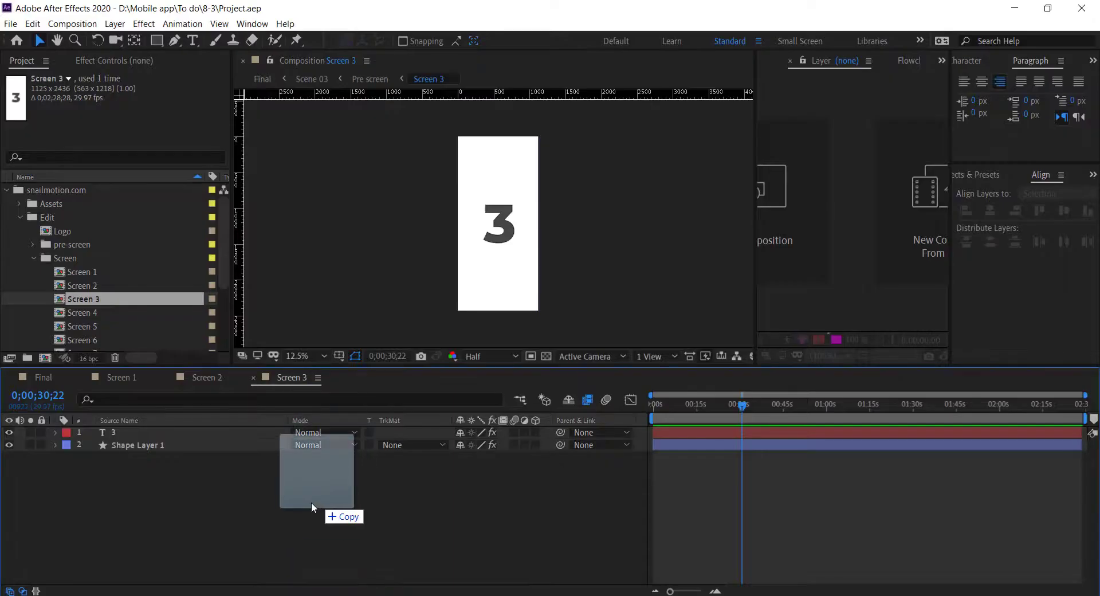
pyautogui.moveTo(340, 595); pyautogui.dragTo(310, 503)
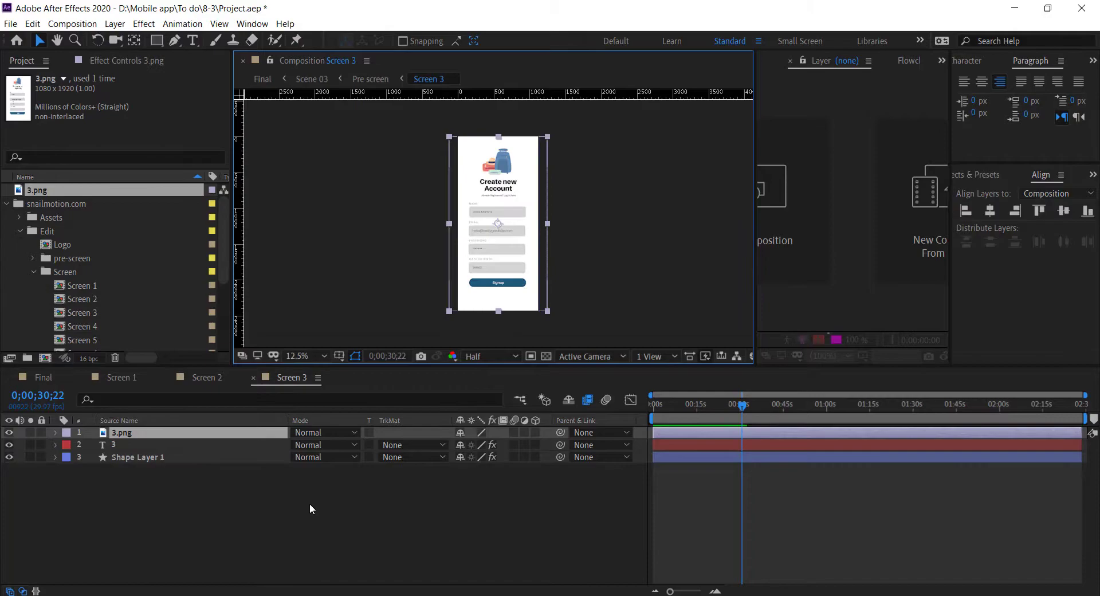
# Add screenshot 2.png to Screen 2 and scale it to fit the composition
pyautogui.click(218, 377)
pyautogui.hotkey('alt', 'Tab')
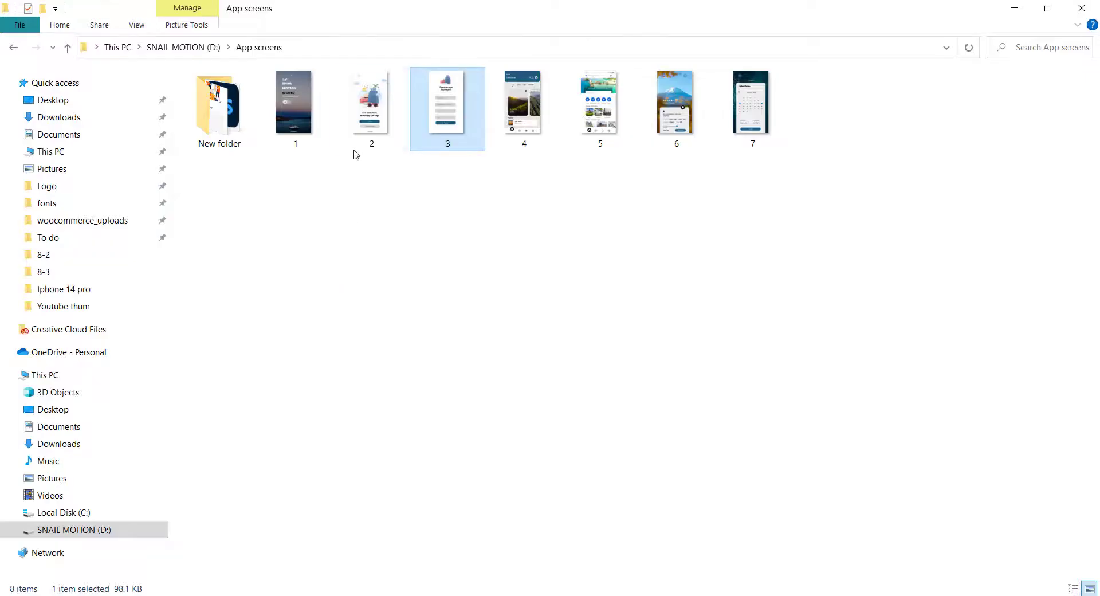
pyautogui.moveTo(363, 150); pyautogui.dragTo(322, 544)
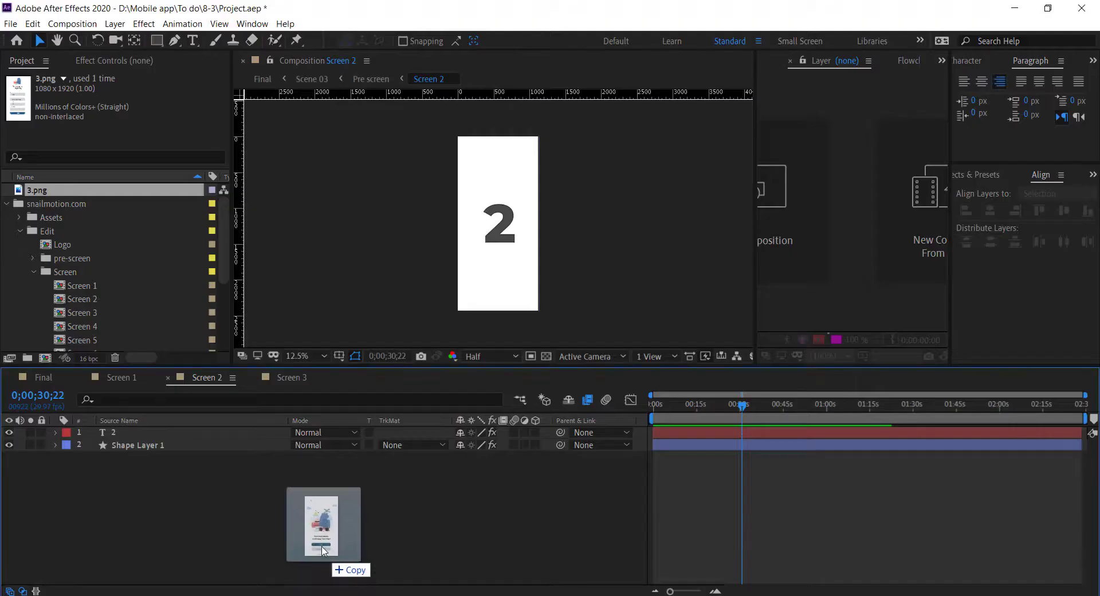
pyautogui.hotkey('ctrl', 'alt', 'shift', 'h')
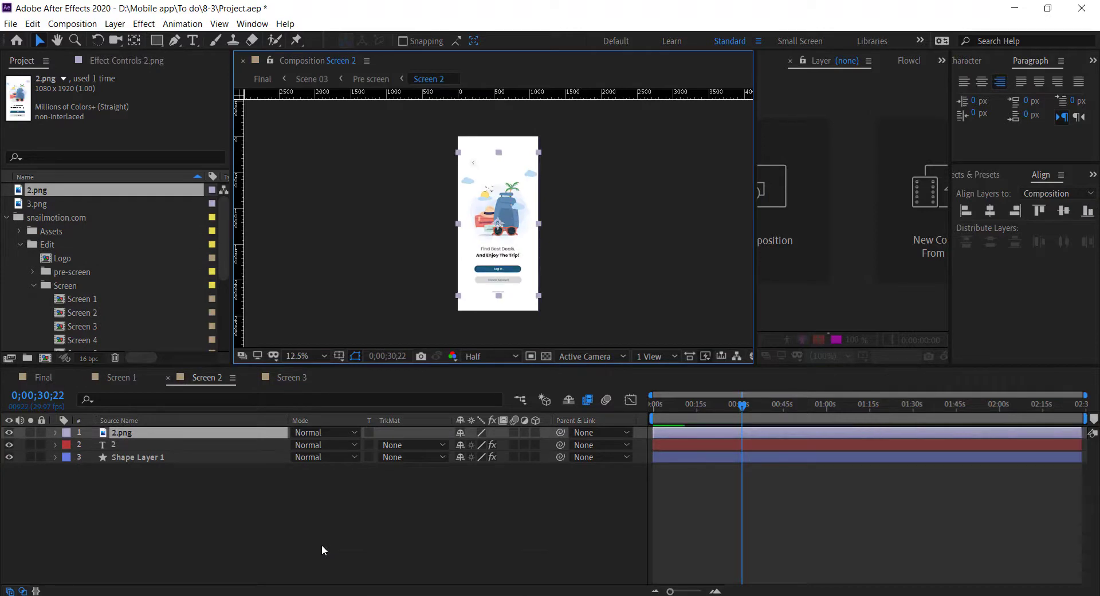
pyautogui.hotkey('ctrl', 'alt', 'shift', 'g')
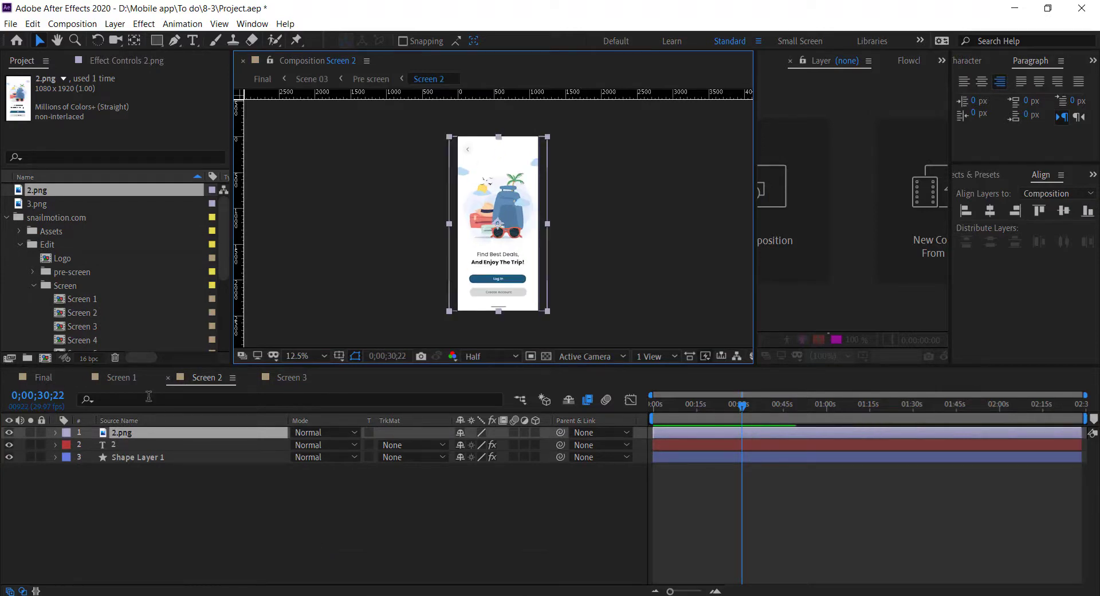
pyautogui.press('Delete')
# Add screenshot 1.png to Screen 1, scaled to fill the composition height
pyautogui.hotkey('alt', 'Tab')
pyautogui.moveTo(295, 137); pyautogui.dragTo(287, 590)
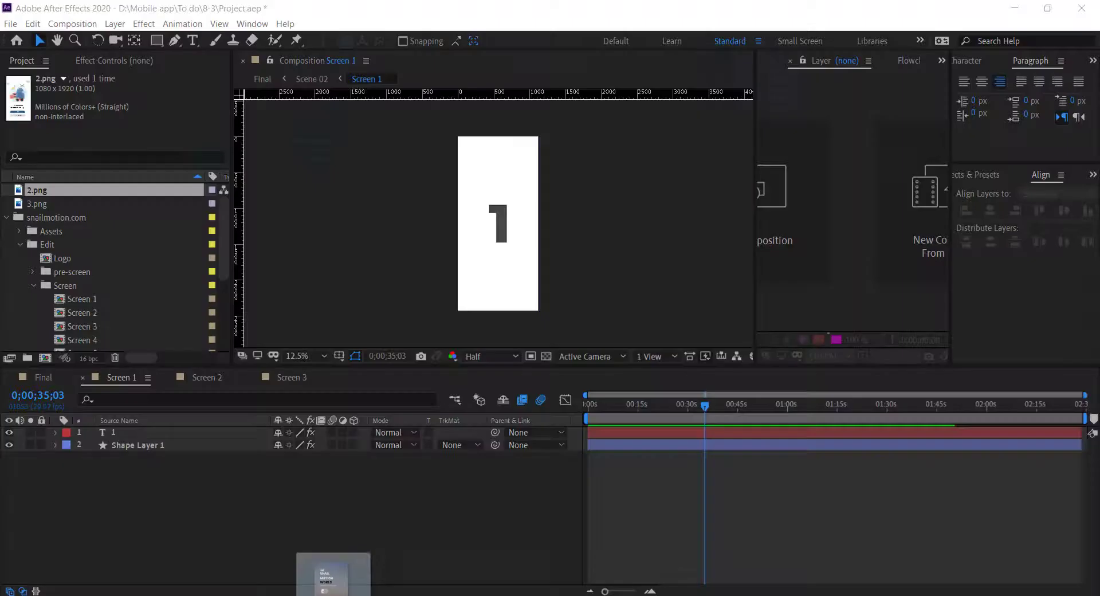
pyautogui.moveTo(287, 591); pyautogui.dragTo(304, 527)
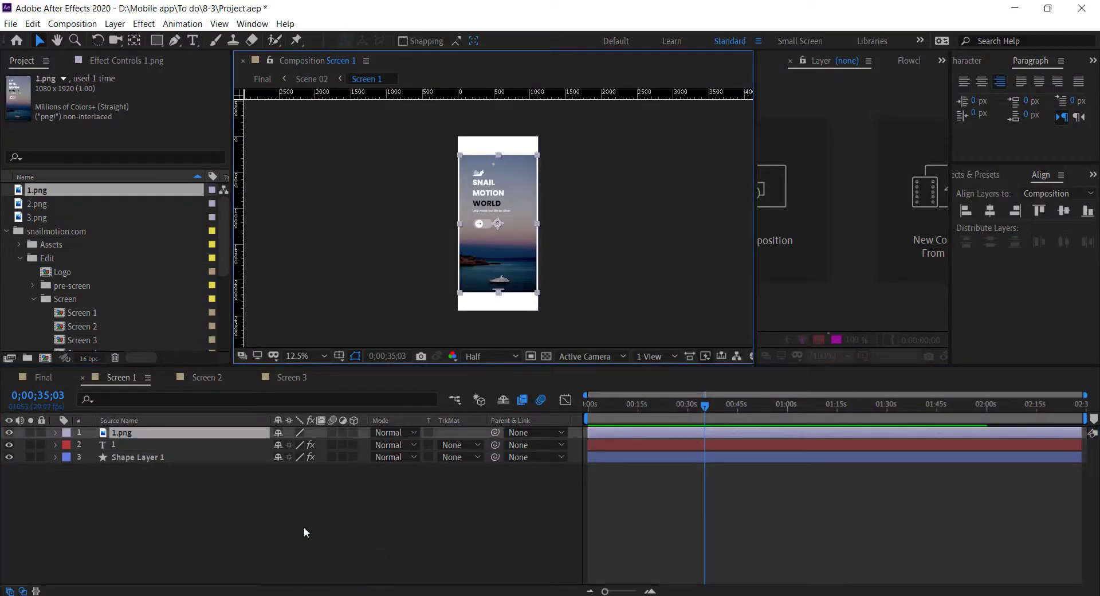
pyautogui.hotkey('ctrl', 'alt', 'shift', 'g')
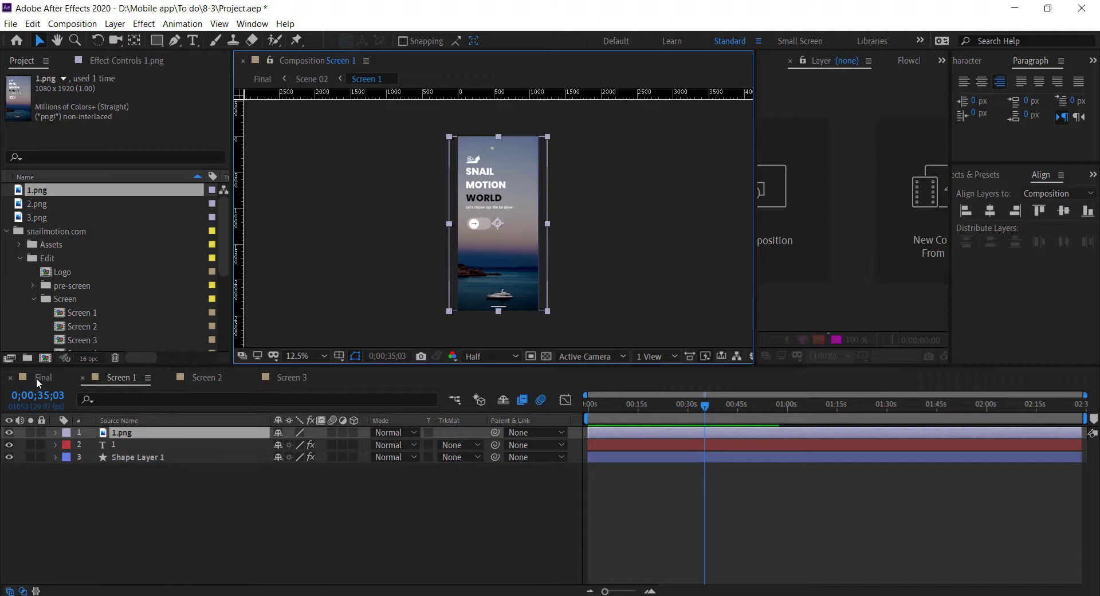
pyautogui.click(36, 377)
# Scrub the Final timeline through the Snail Motion World and Elegant App scenes
pyautogui.moveTo(568, 405); pyautogui.dragTo(587, 407)
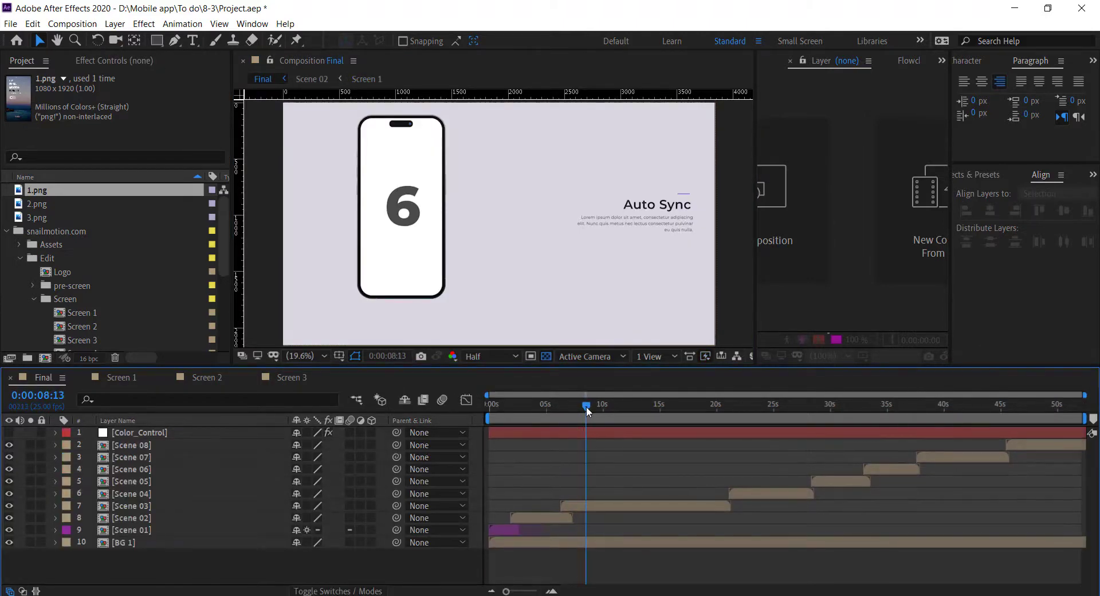
pyautogui.moveTo(586, 408); pyautogui.dragTo(679, 417)
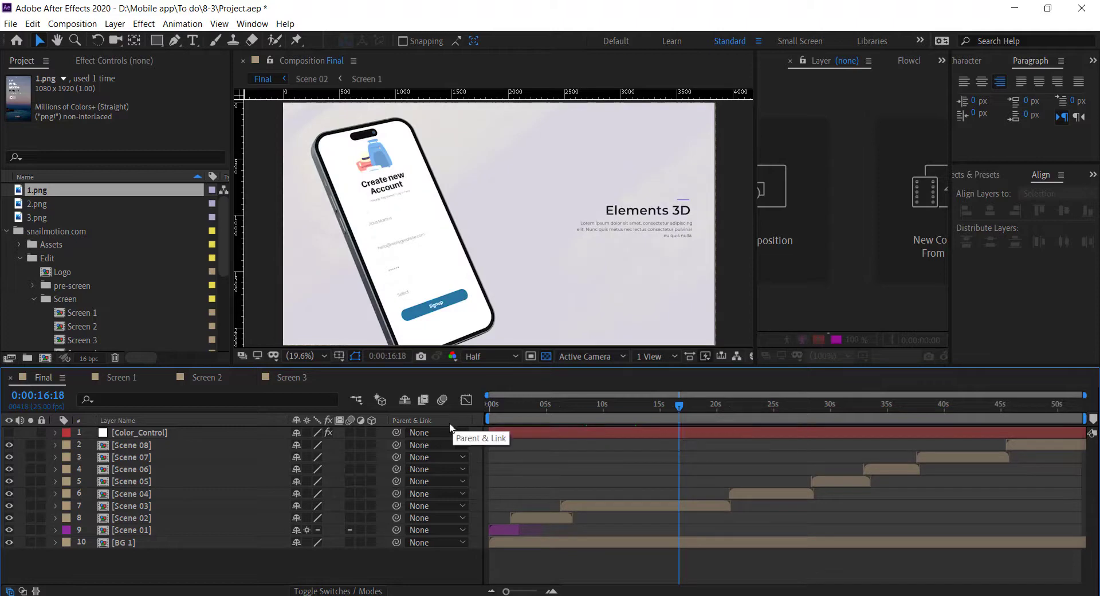
pyautogui.moveTo(517, 405); pyautogui.dragTo(531, 404)
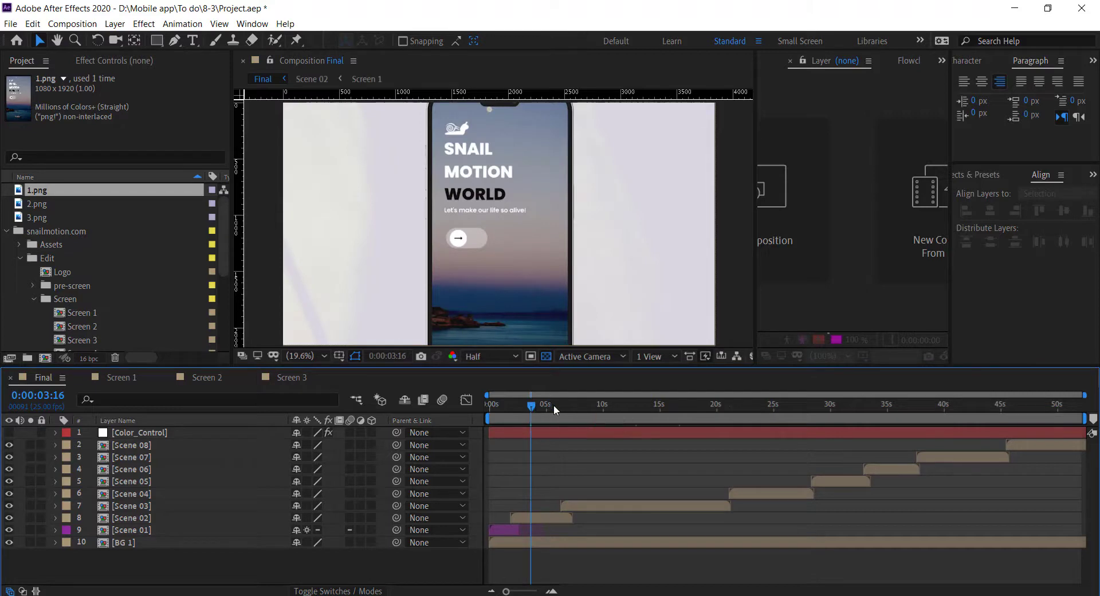
pyautogui.moveTo(531, 406); pyautogui.dragTo(598, 406)
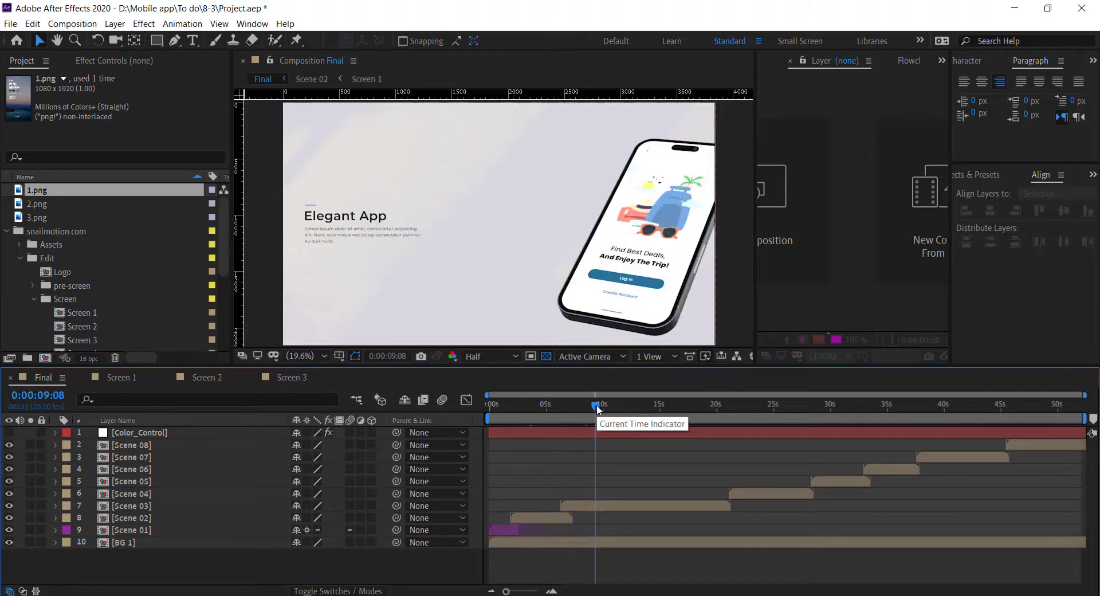
# In Text Placeholders 01, replace the iPhone 14 heading with 'Title Here'
pyautogui.click(34, 298)
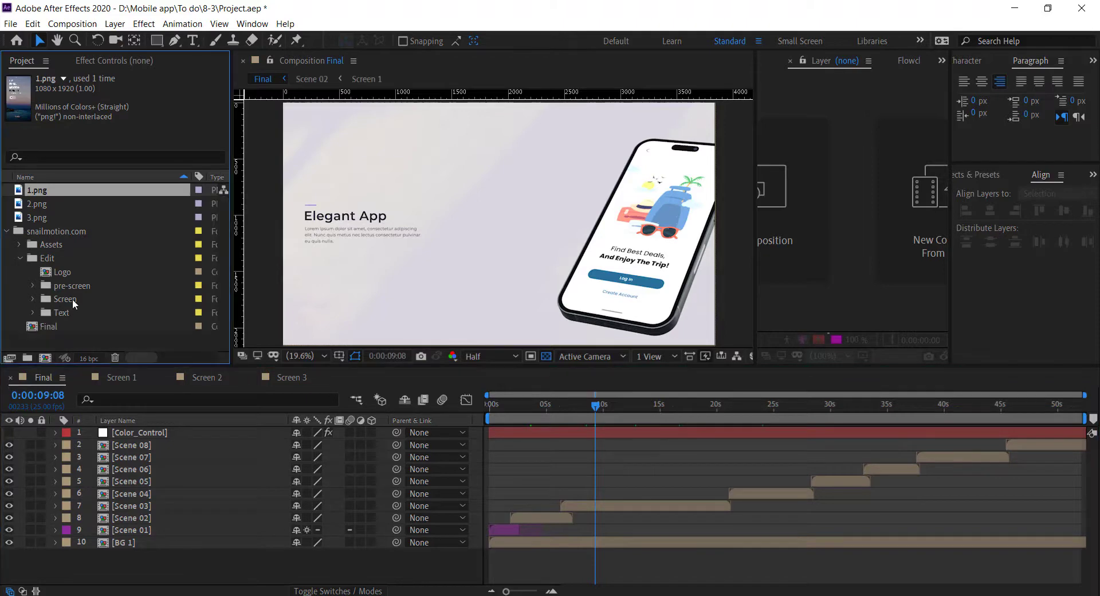
pyautogui.click(33, 313)
pyautogui.scroll(-2, 33, 311)
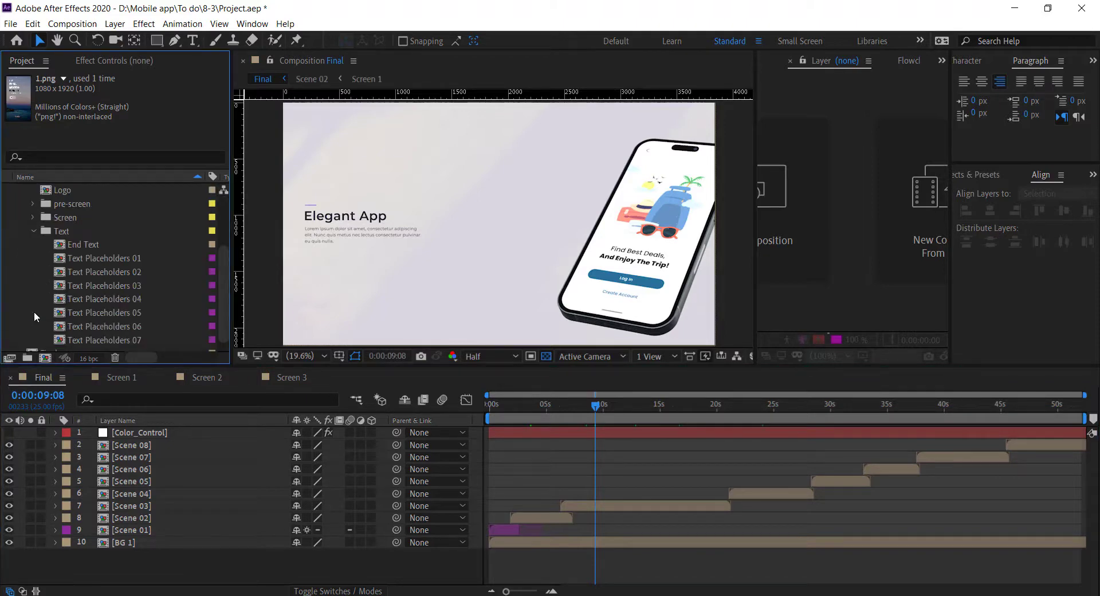
pyautogui.doubleClick(93, 259)
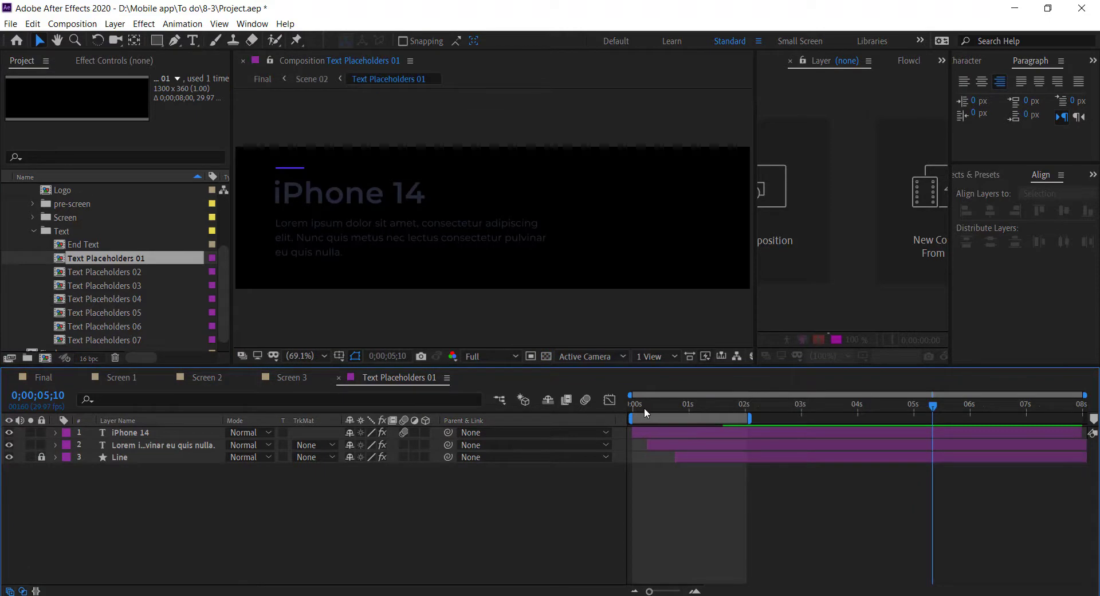
pyautogui.moveTo(644, 407); pyautogui.dragTo(700, 411)
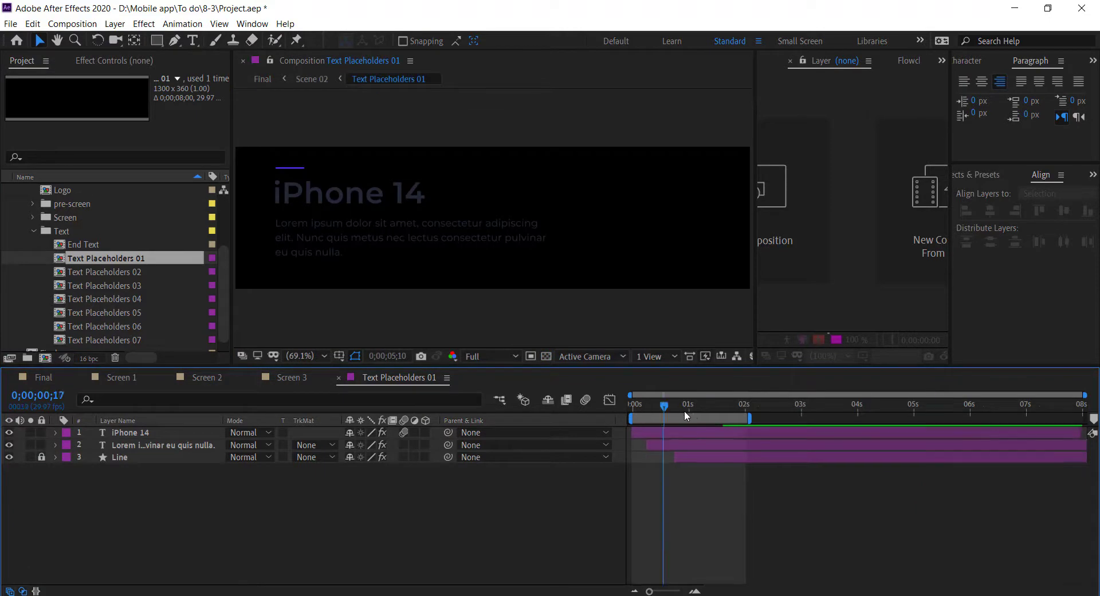
pyautogui.click(545, 356)
pyautogui.doubleClick(158, 432)
pyautogui.write('Title H')
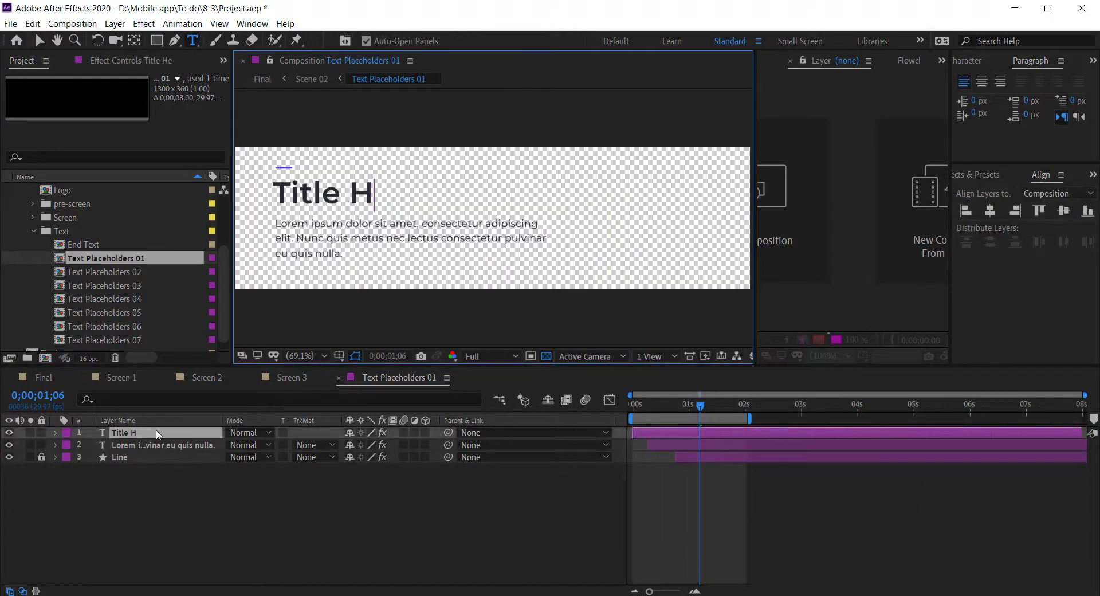
pyautogui.write('ere 01')
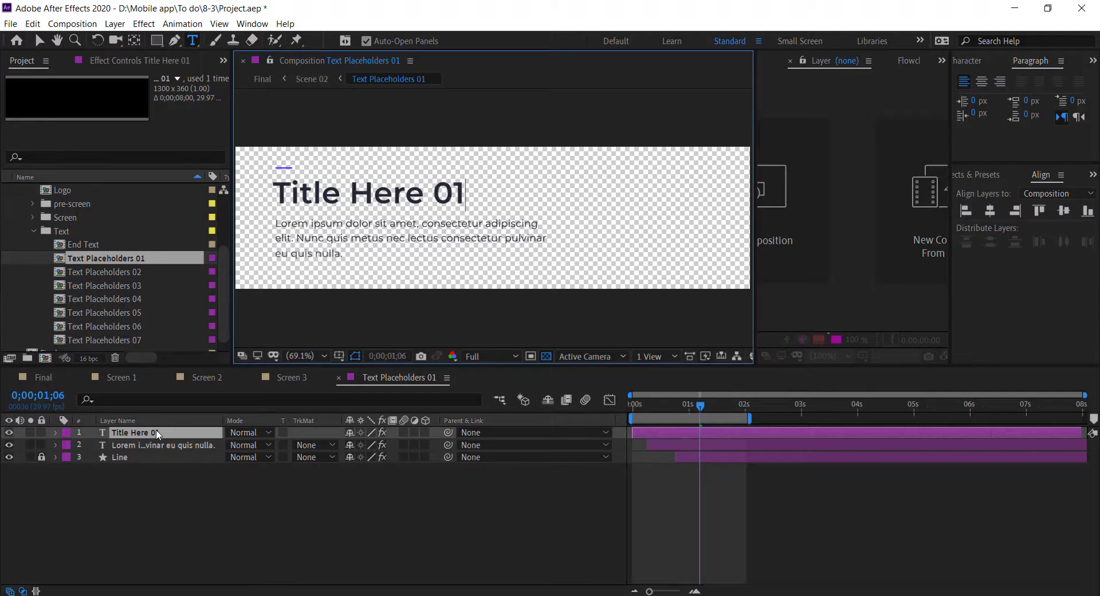
# In Text Placeholders 02, replace the Creative heading with 'Title Here 2'
pyautogui.doubleClick(103, 270)
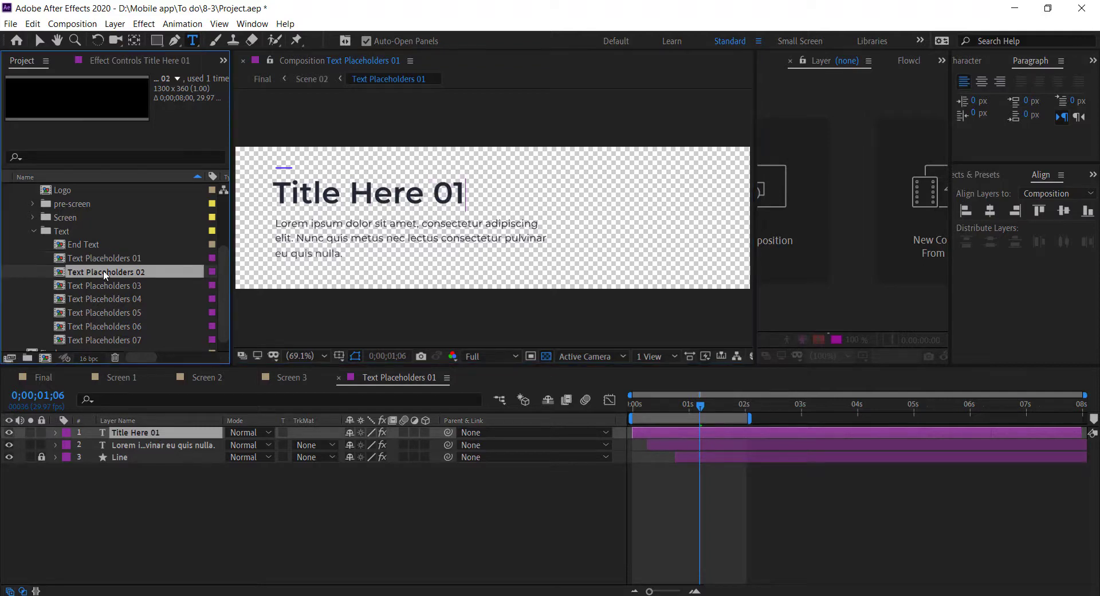
pyautogui.doubleClick(105, 284)
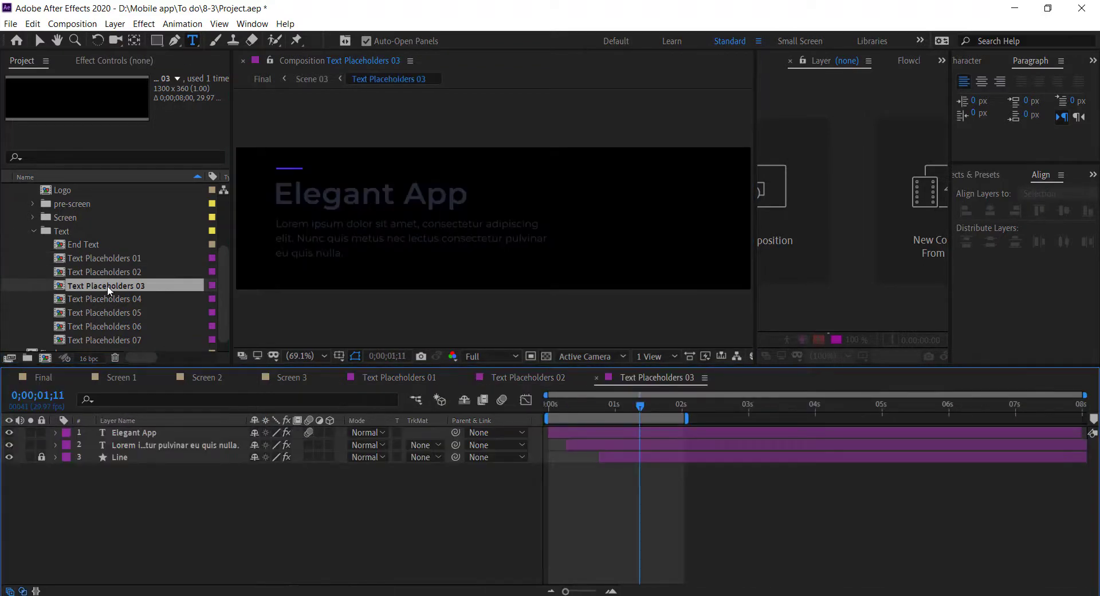
pyautogui.click(533, 371)
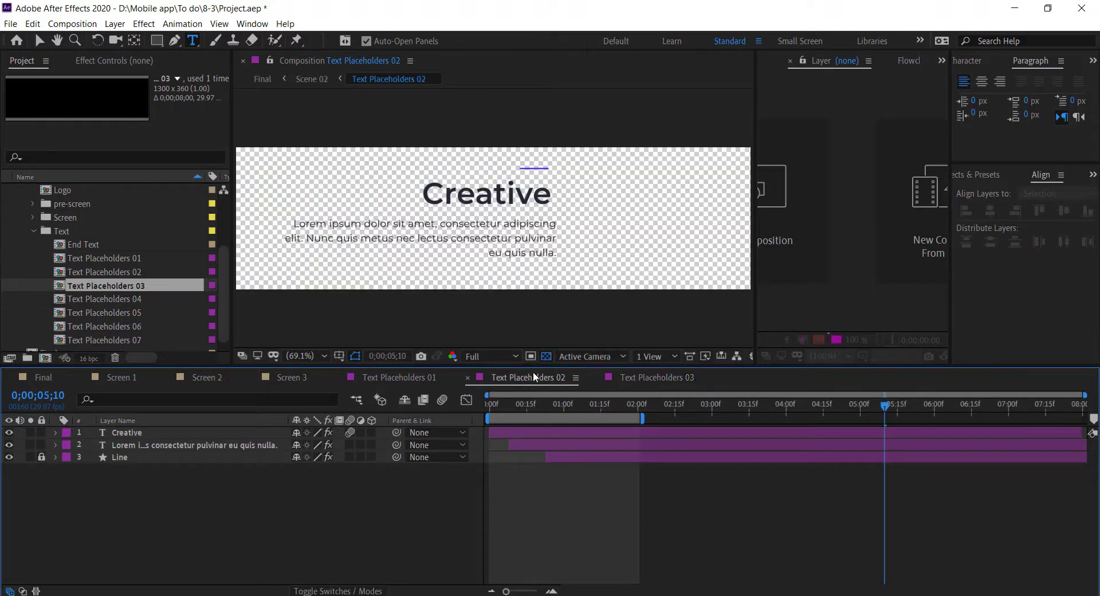
pyautogui.doubleClick(186, 429)
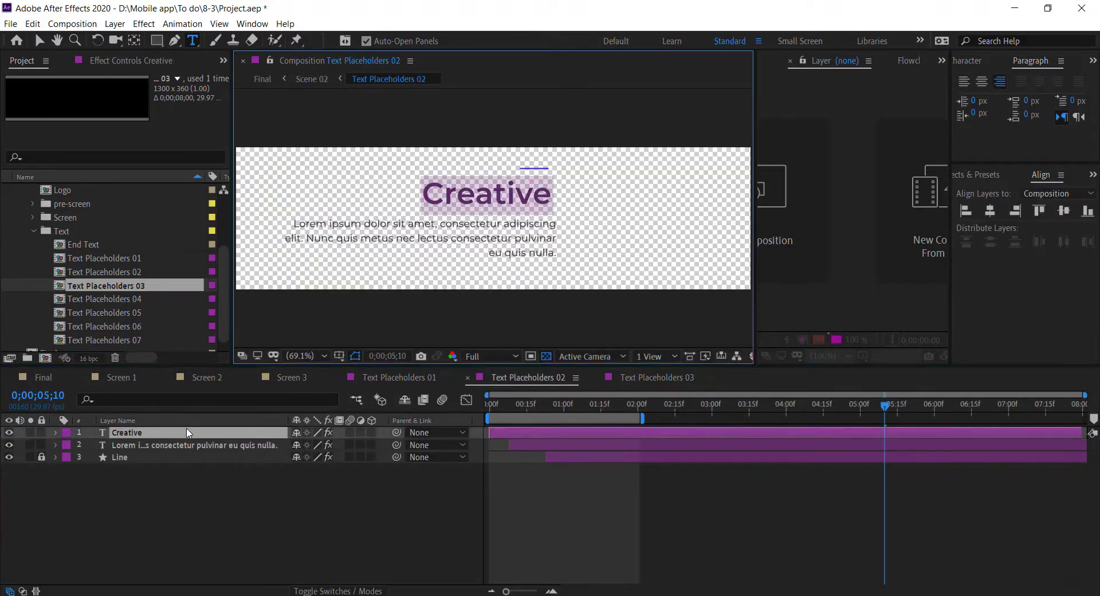
pyautogui.write('Title He')
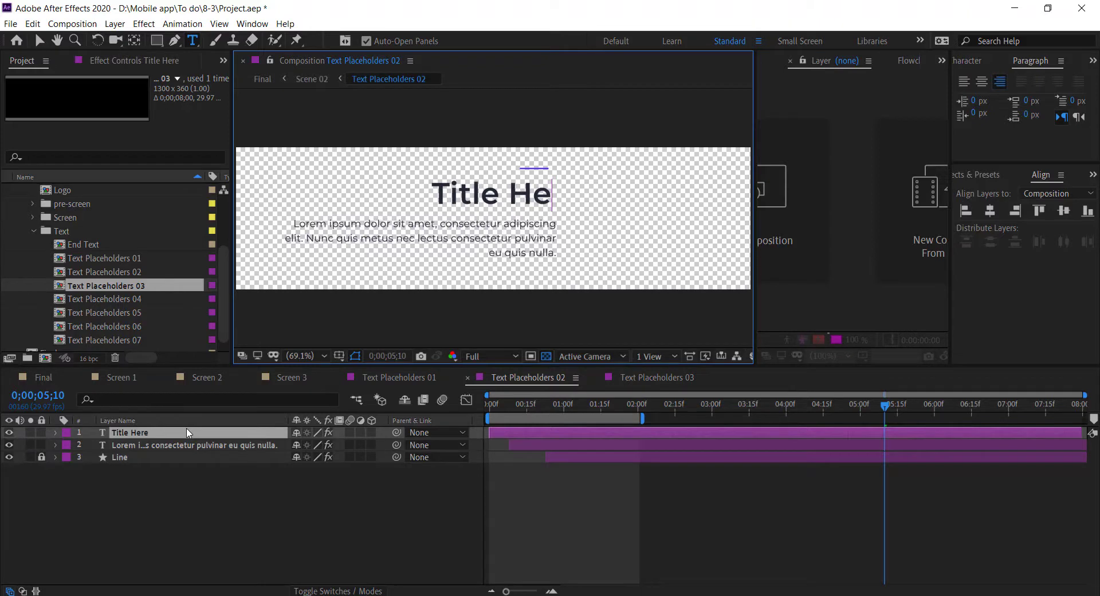
pyautogui.write('re 2')
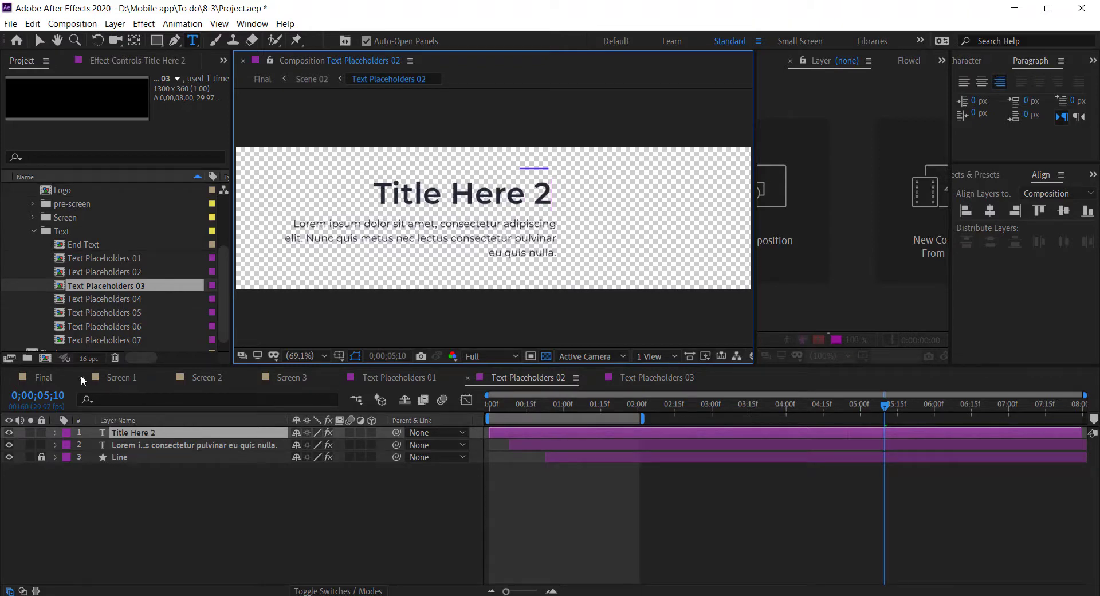
# In the Final composition, show Effect Controls for the Color_Control layer
pyautogui.click(34, 377)
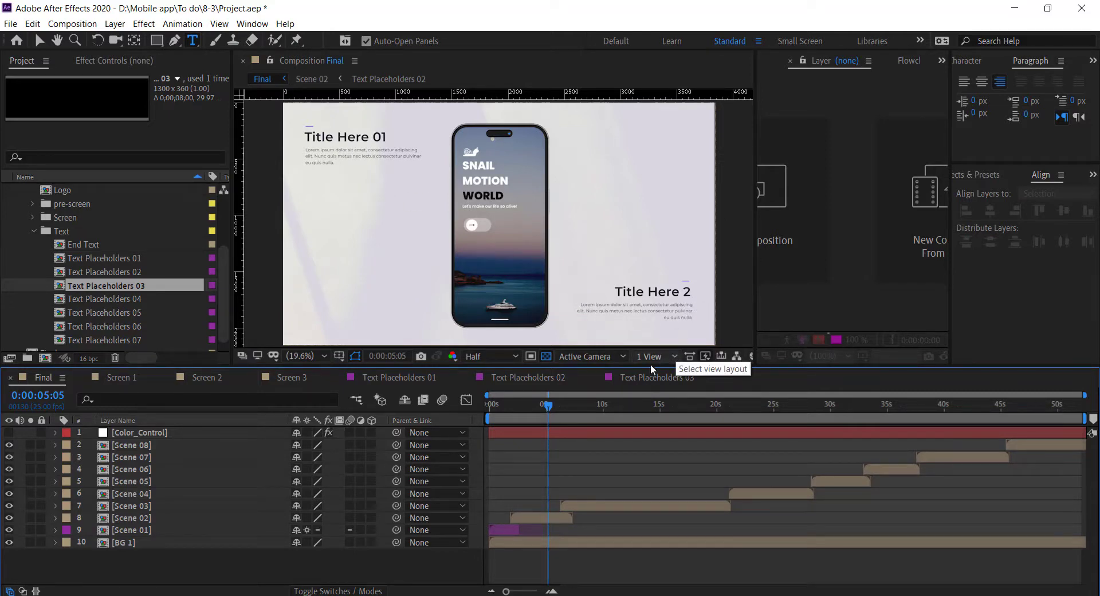
pyautogui.click(137, 434)
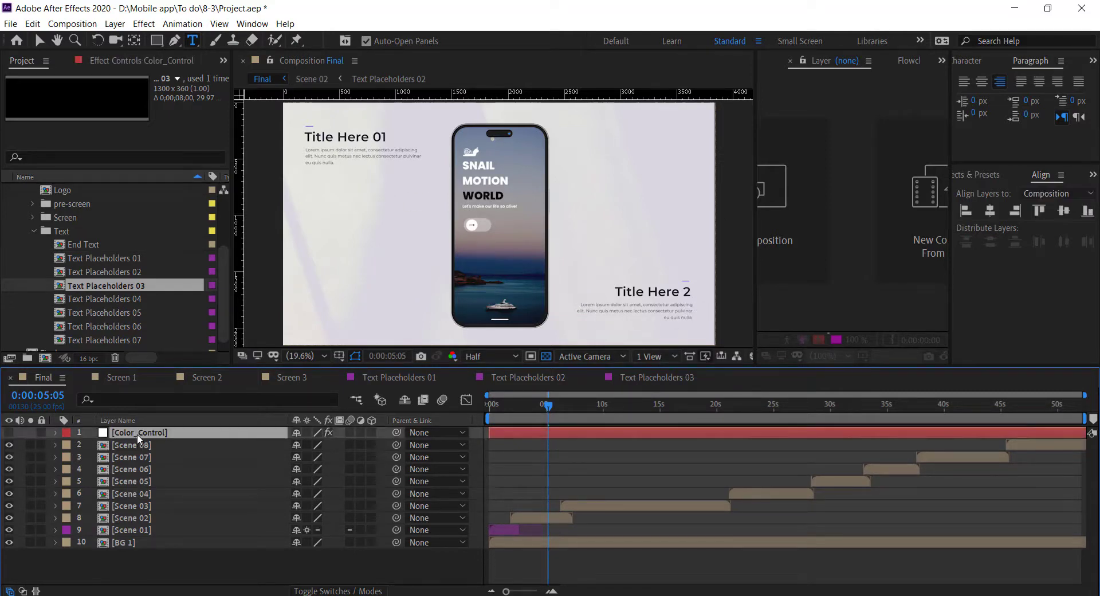
pyautogui.click(252, 23)
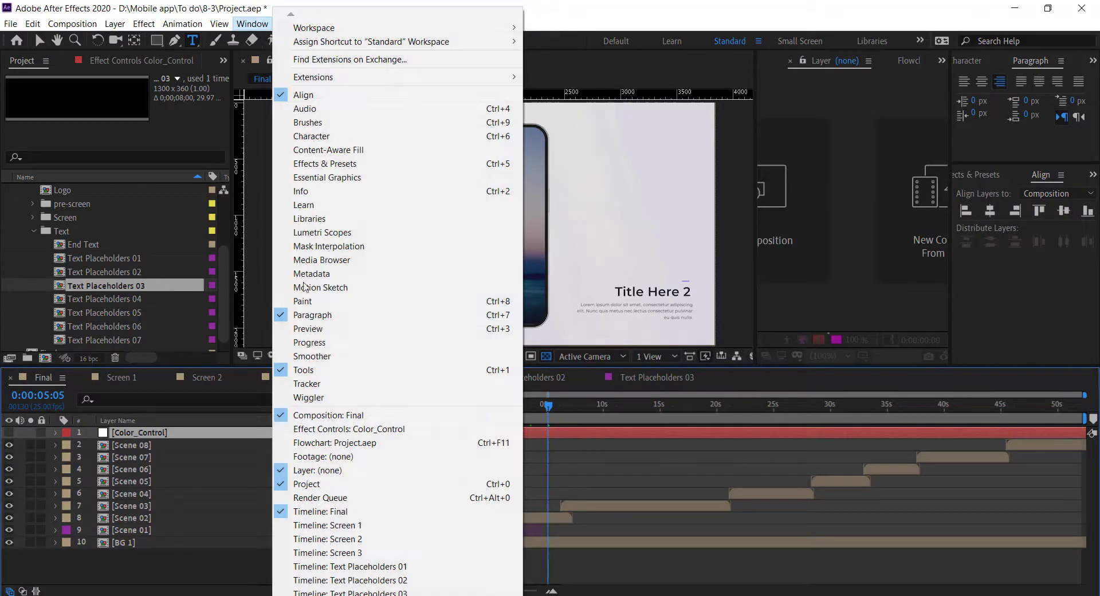
pyautogui.click(317, 434)
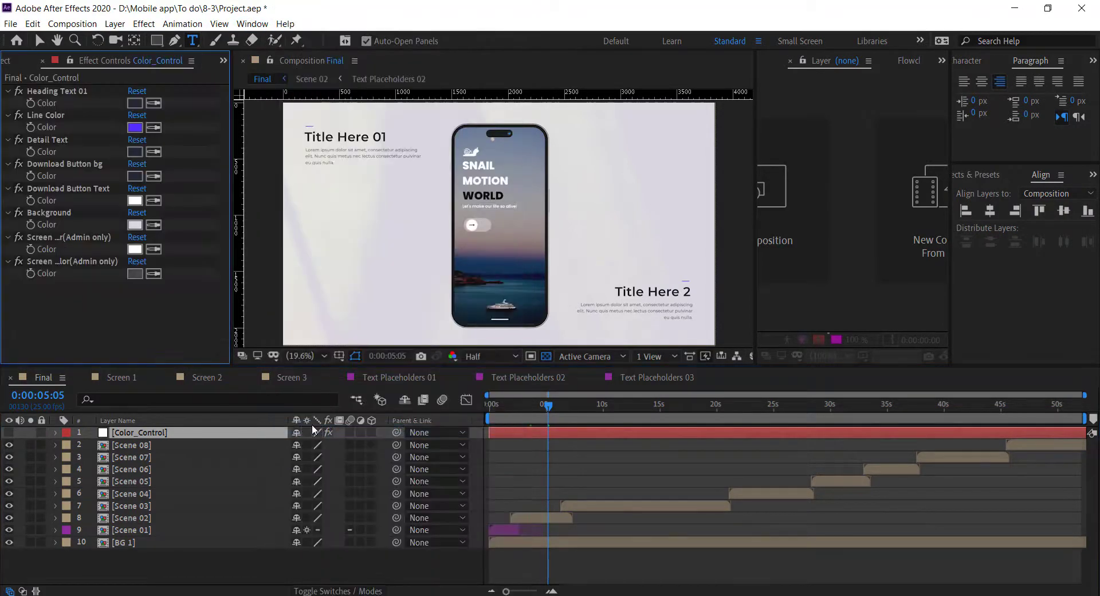
# Set the Heading Text colour to bright blue 005AFF
pyautogui.click(136, 104)
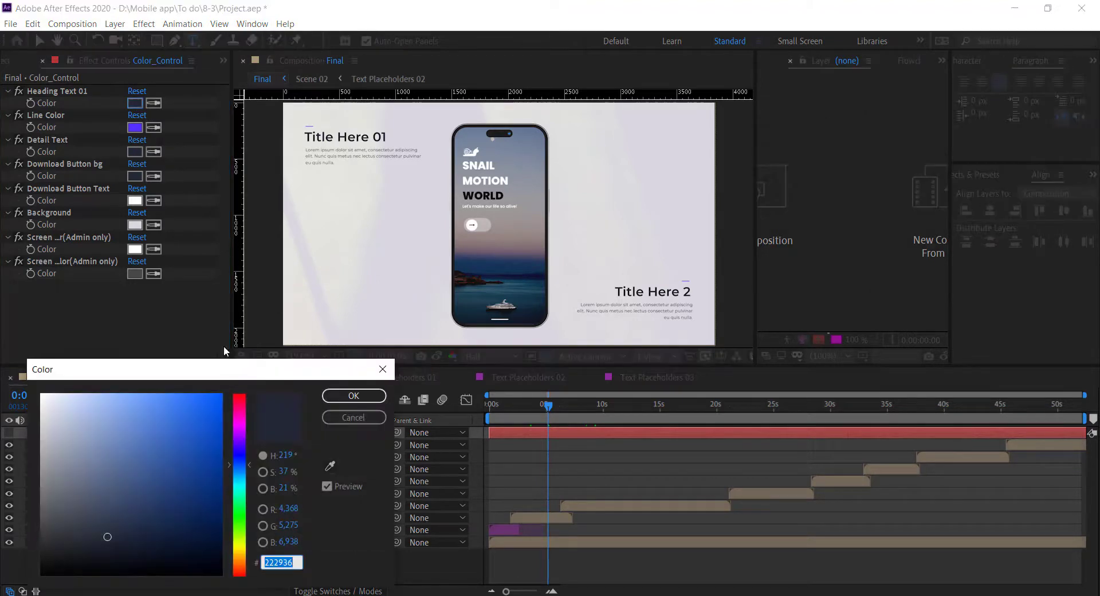
pyautogui.write('005AFF')
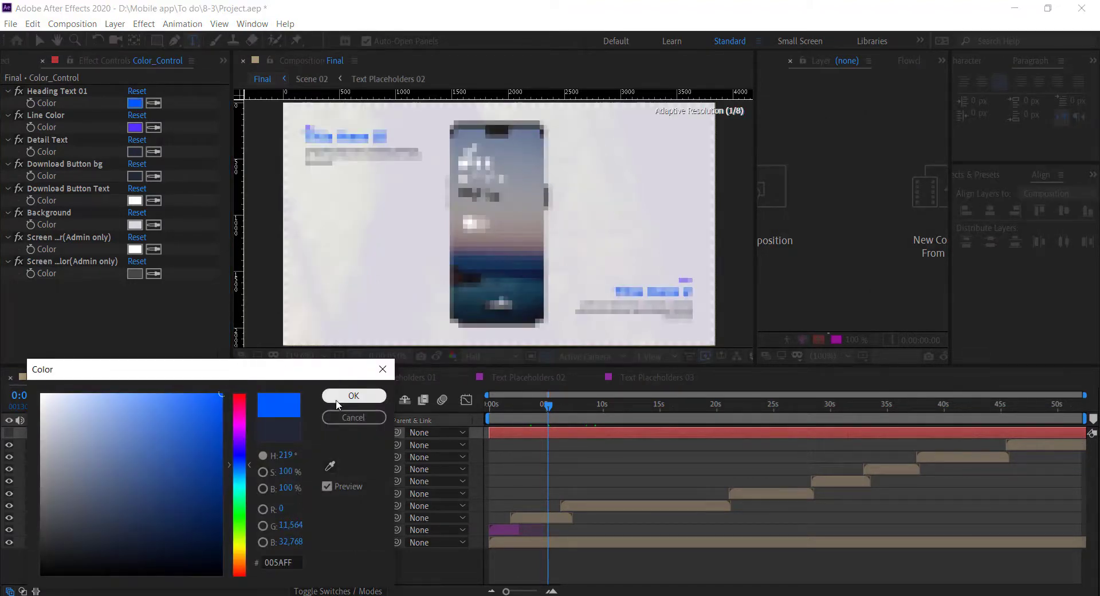
pyautogui.click(336, 400)
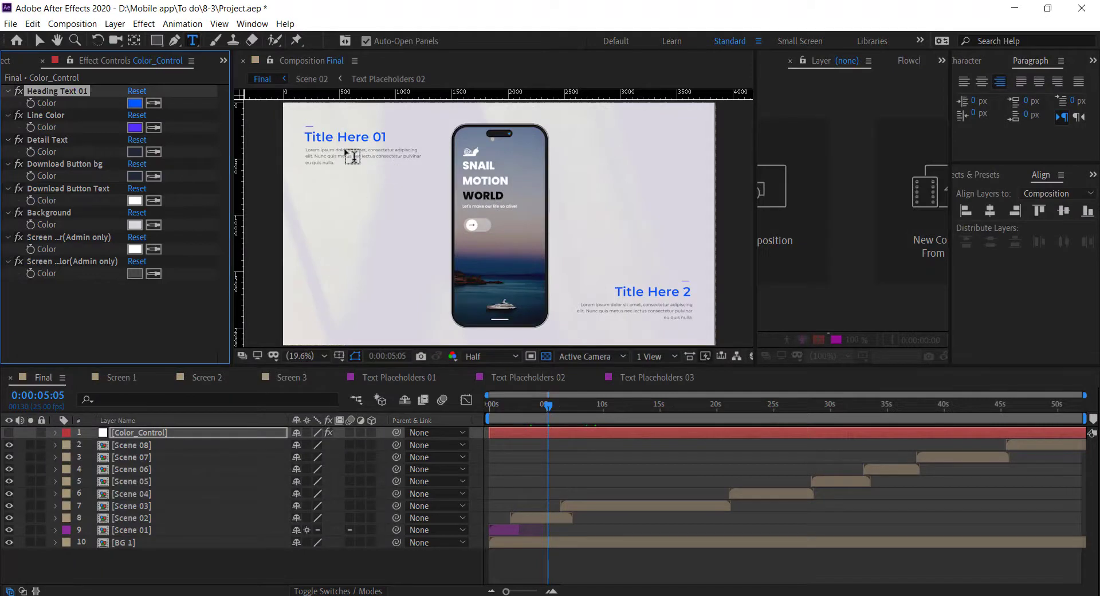
# Set the Detail Text colour to red FF0000
pyautogui.click(135, 151)
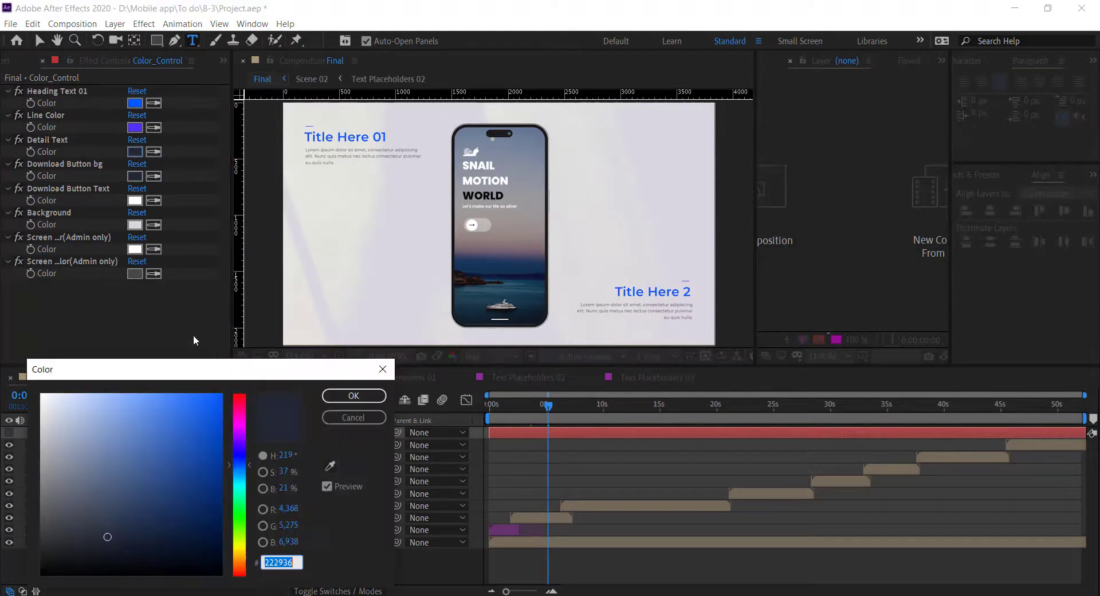
pyautogui.hotkey('ctrl', 'v')
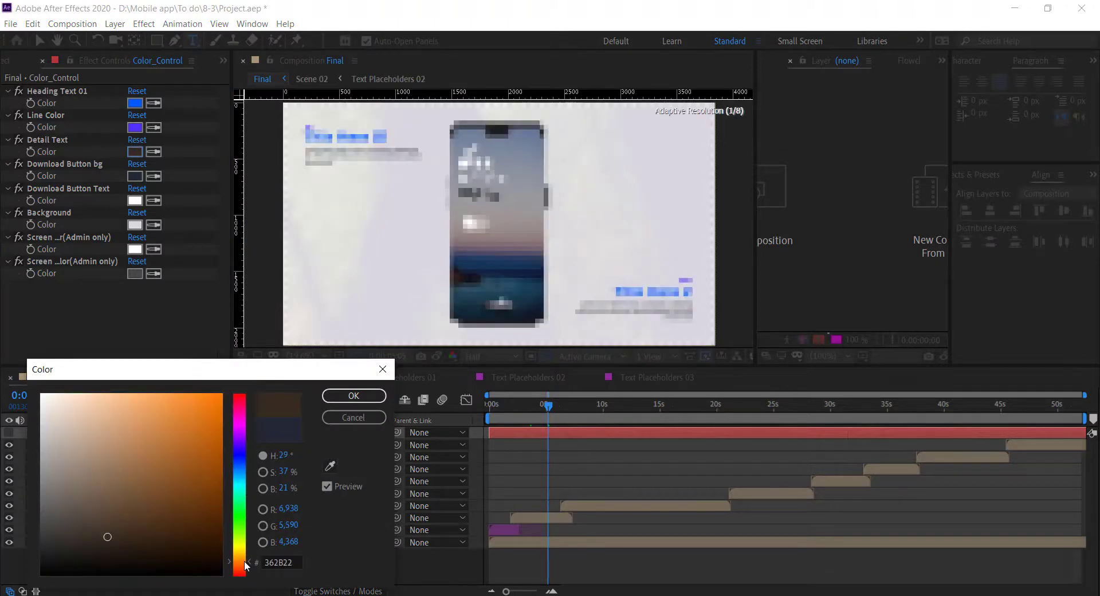
pyautogui.moveTo(243, 431); pyautogui.dragTo(245, 370)
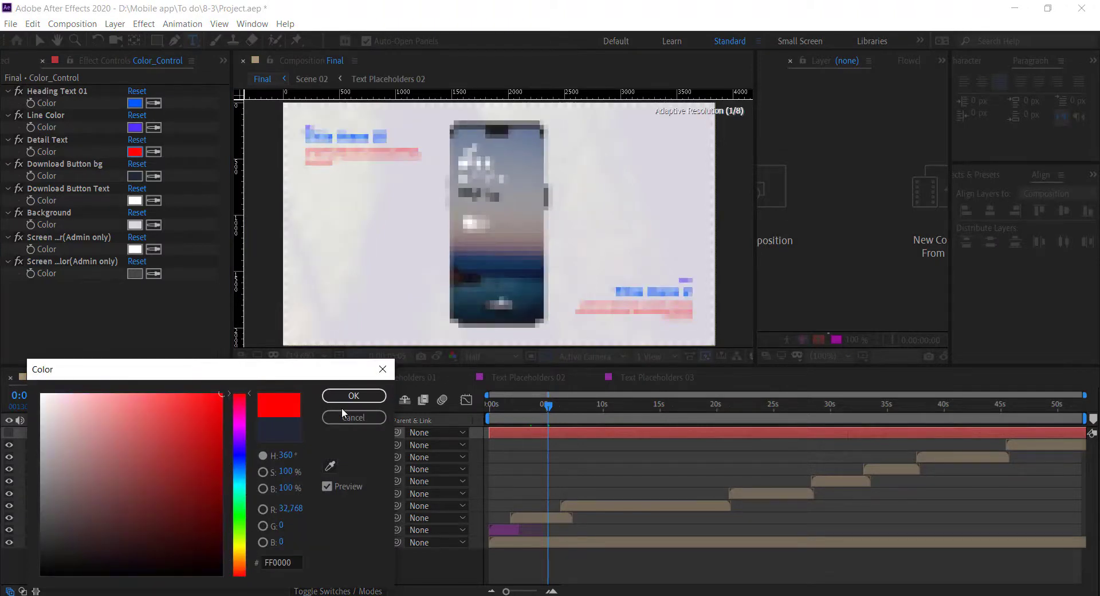
pyautogui.click(367, 396)
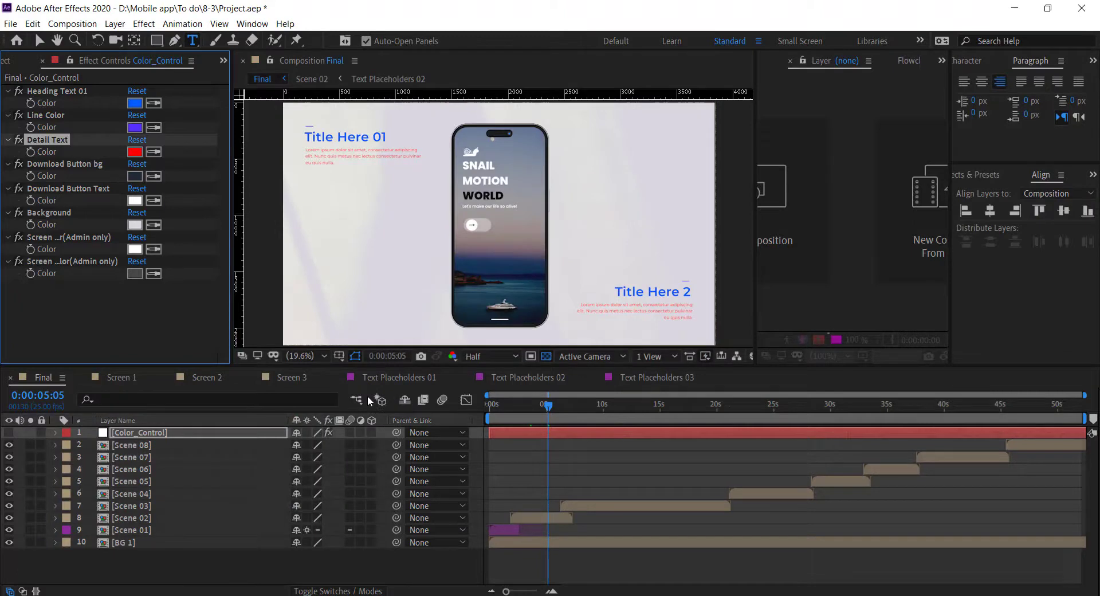